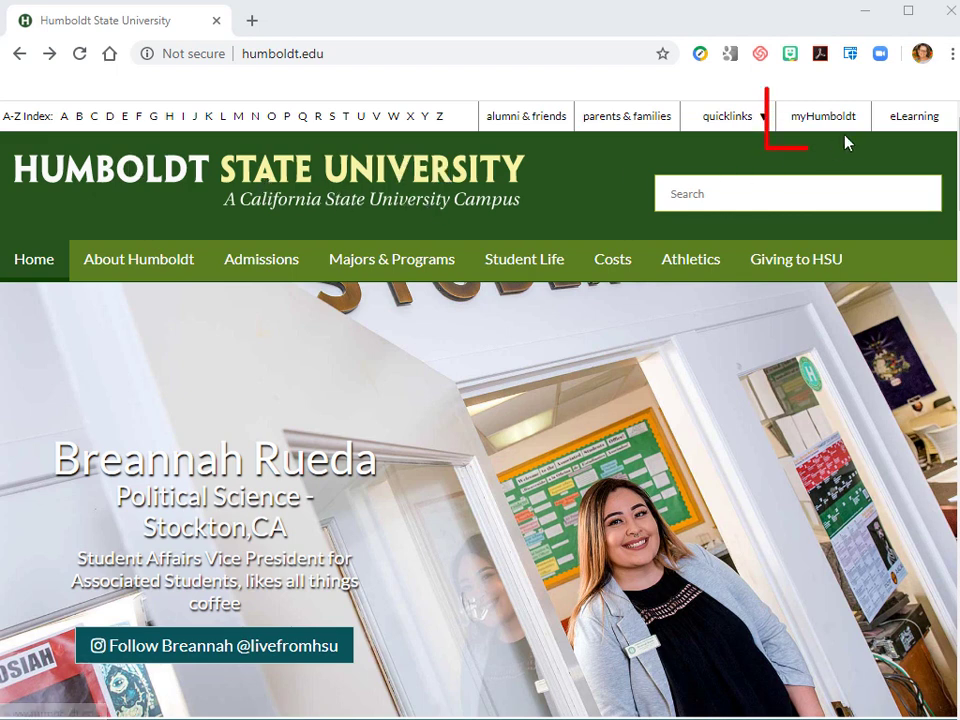
# Step: Go to myHumboldt's Faculty/Staff Resources and open the Humboldt State Zoom site from there
pyautogui.click(790, 120)
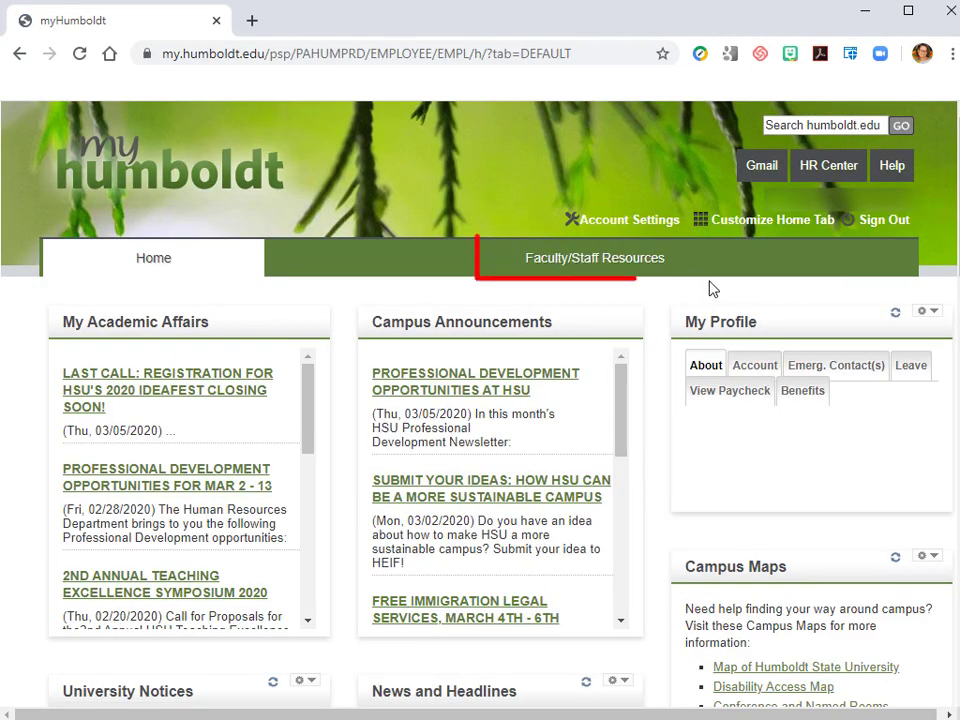
pyautogui.click(605, 262)
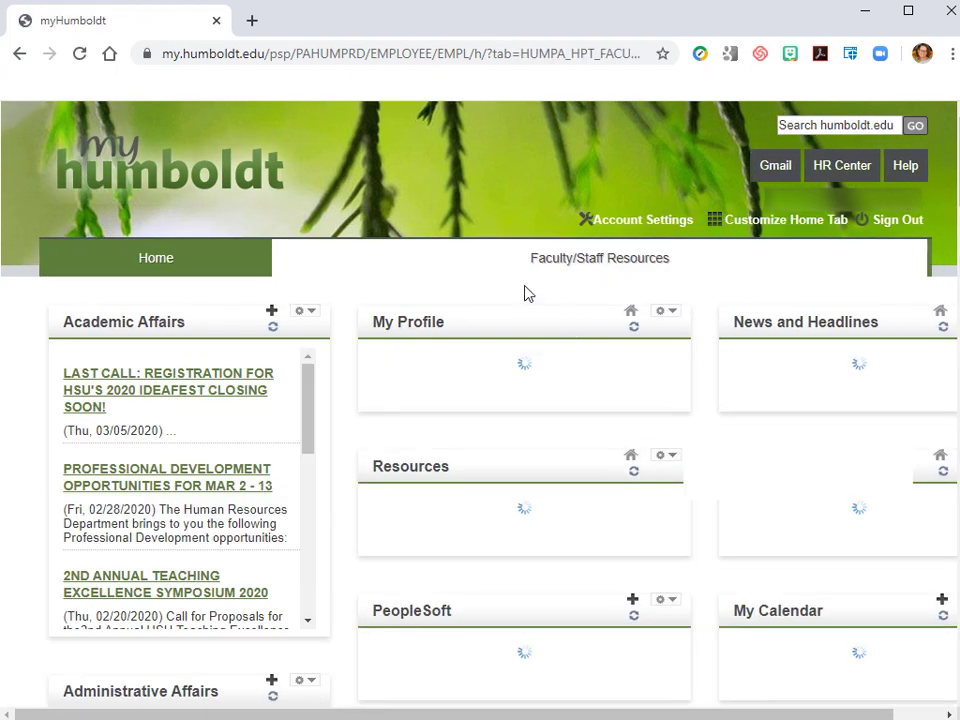
pyautogui.scroll(-1, 521, 300)
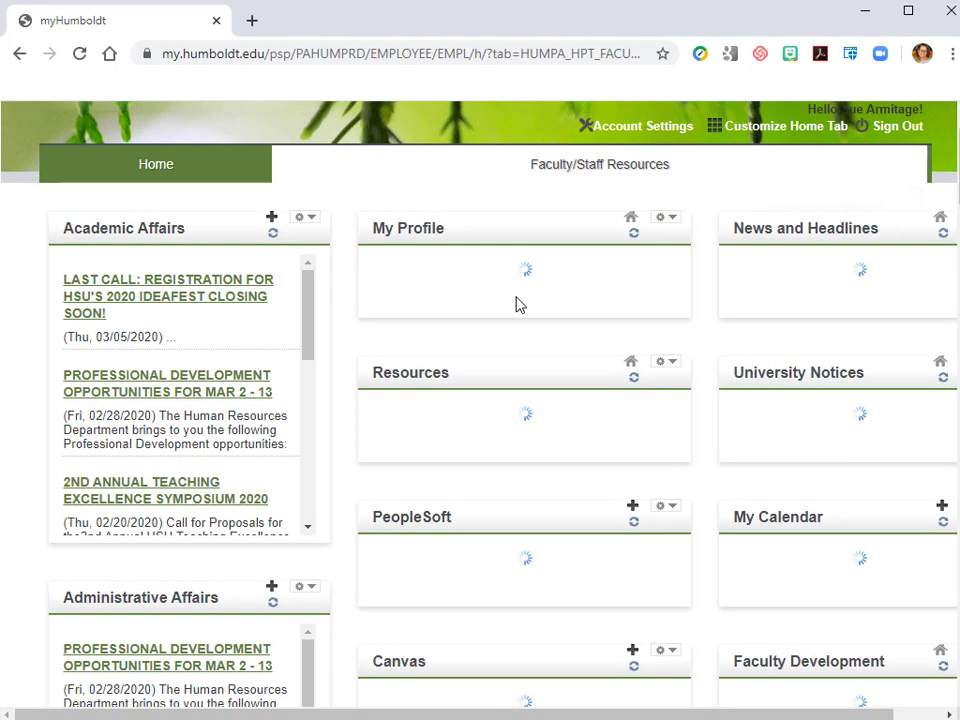
pyautogui.scroll(-5, 516, 304)
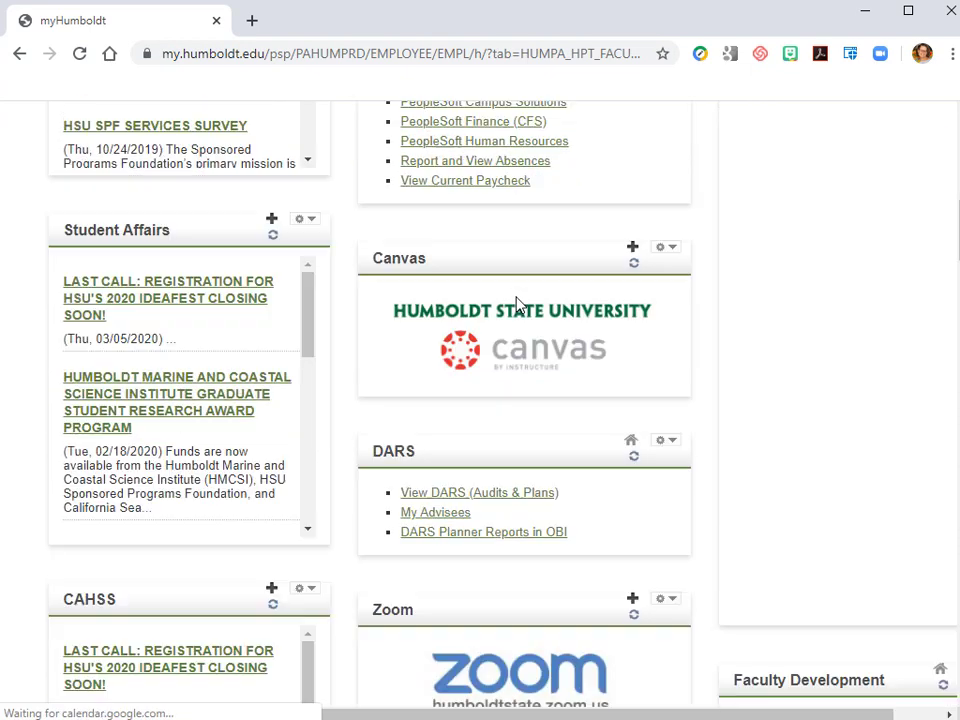
pyautogui.scroll(-4, 516, 302)
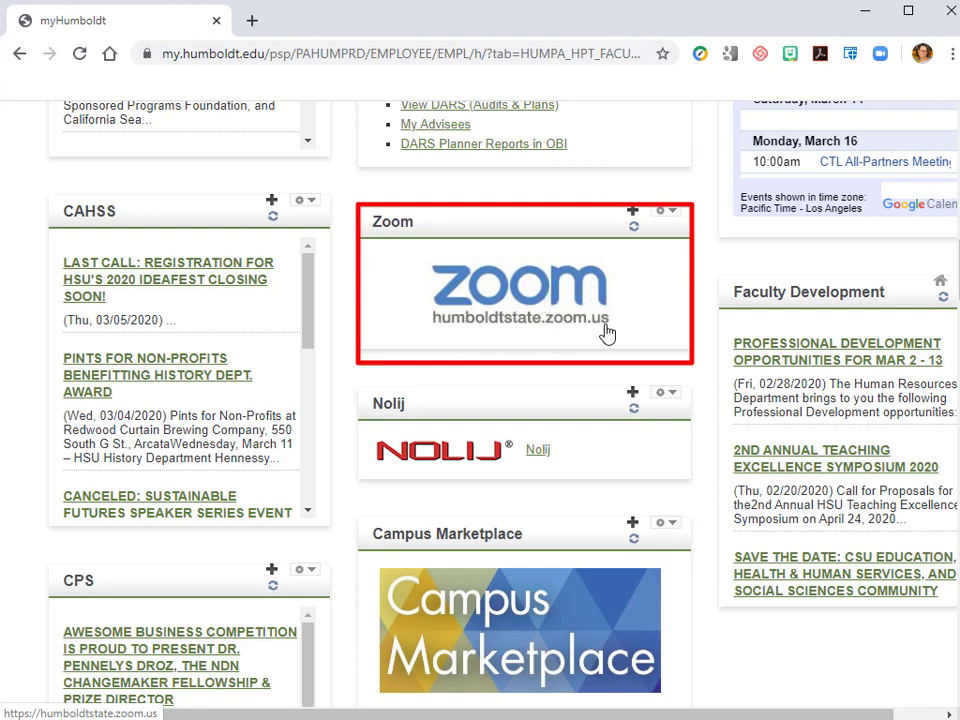
pyautogui.click(517, 294)
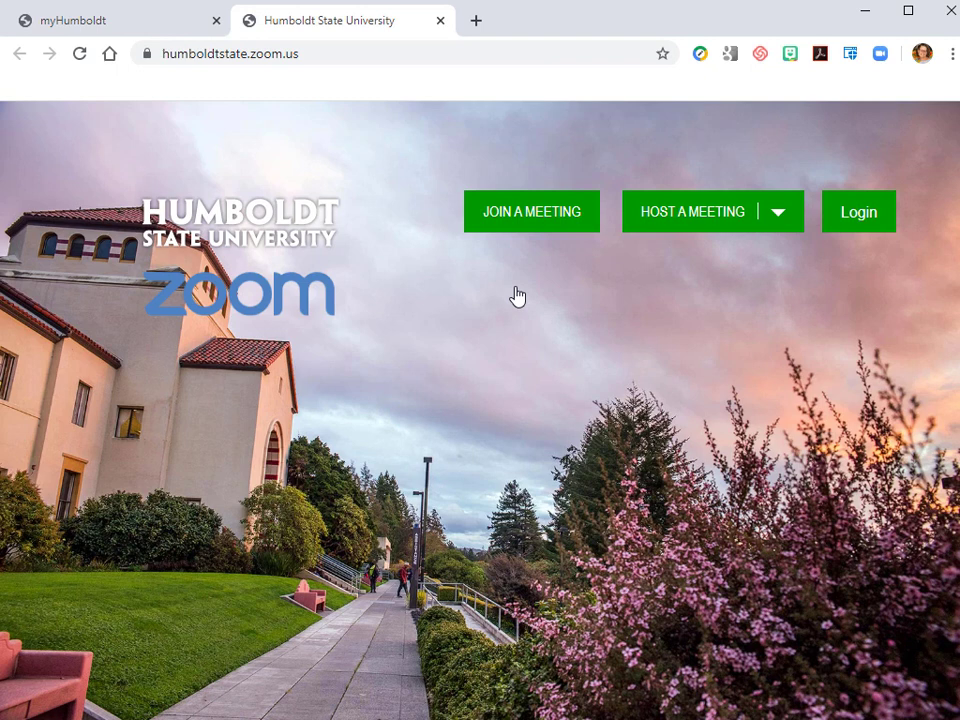
# Step: Log in to the university Zoom account and start scheduling a new meeting
pyautogui.click(860, 218)
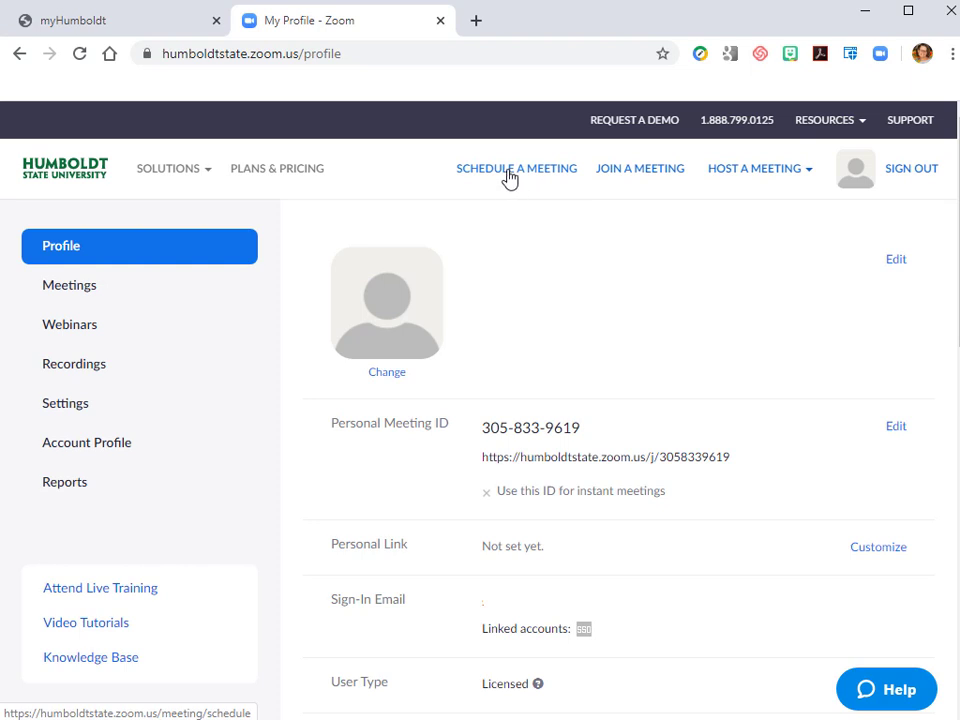
pyautogui.click(86, 295)
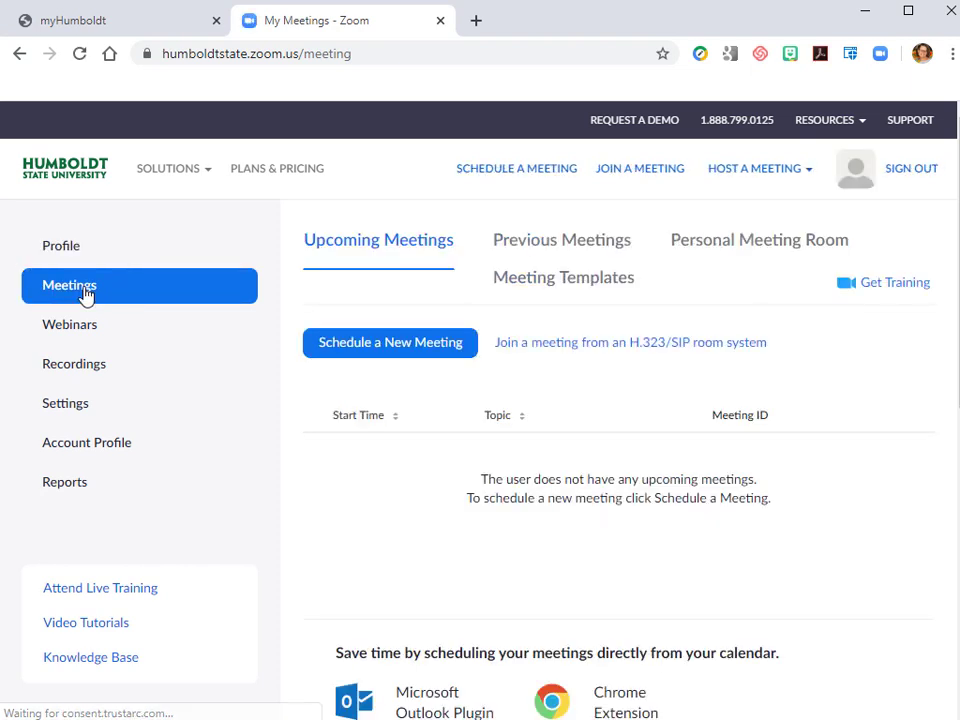
pyautogui.click(433, 350)
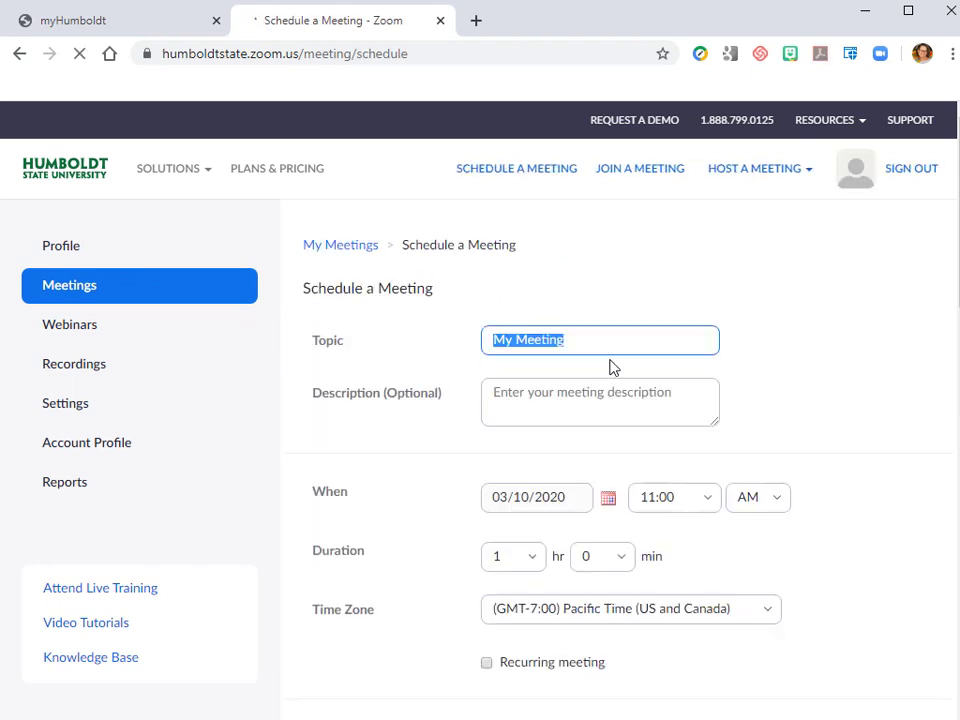
# Step: Replace the default meeting topic with "CS 111 - TTh 1 pm"
pyautogui.press('BackSpace')
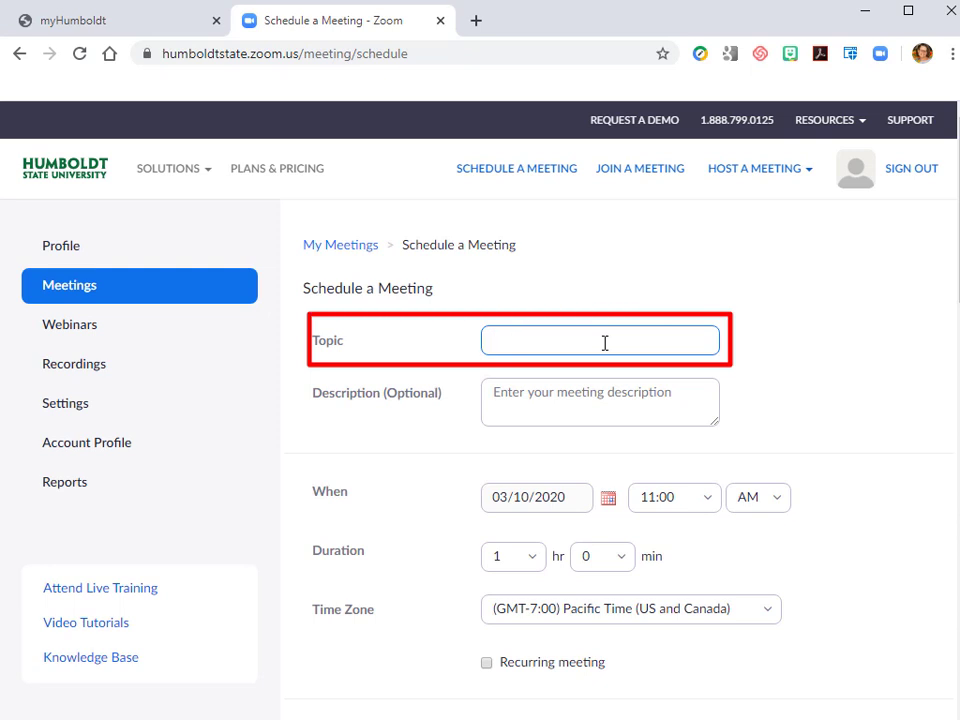
pyautogui.write('CS 111 - TTH 1 pm')
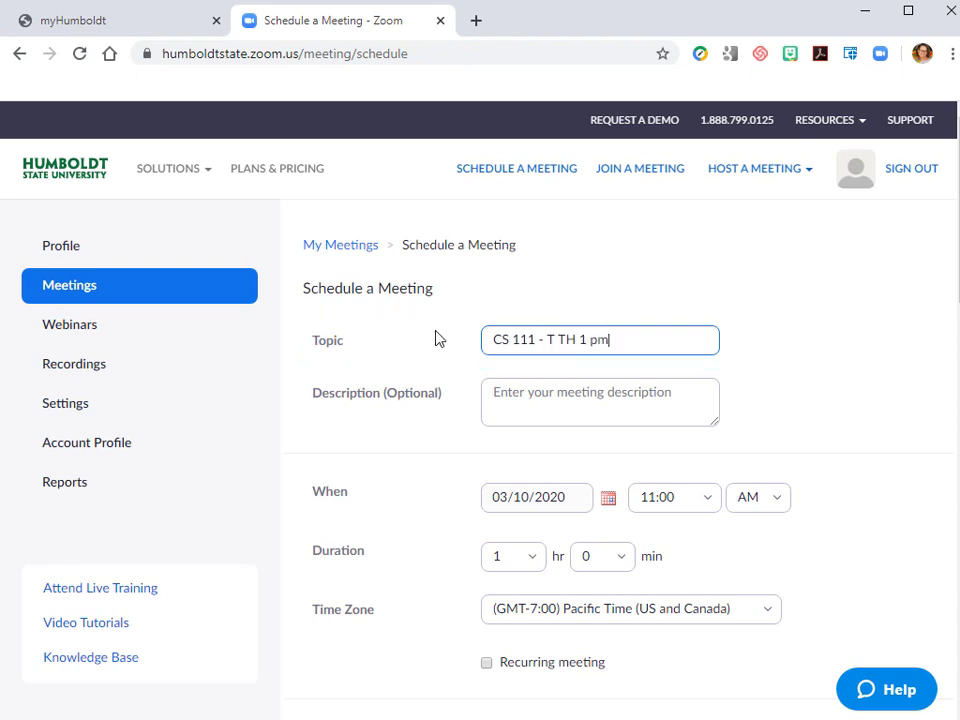
pyautogui.click(560, 341)
pyautogui.press('BackSpace')
pyautogui.click(574, 340)
pyautogui.press('BackSpace')
pyautogui.write('h')
# Step: Make the meeting recurring and set its recurrence to No Fixed Time
pyautogui.scroll(-2, 846, 444)
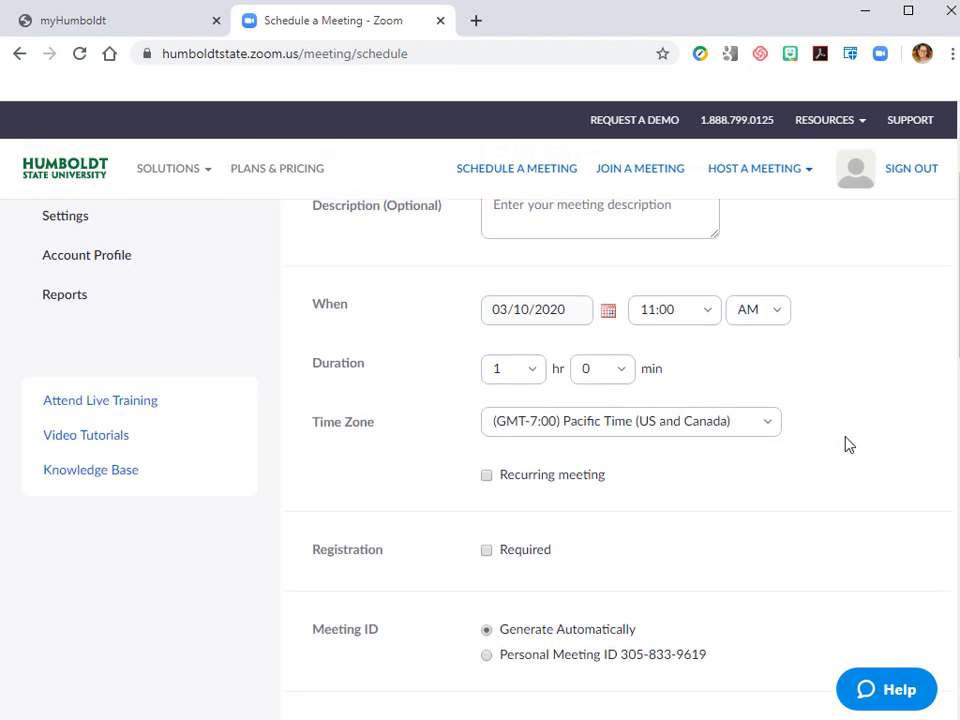
pyautogui.scroll(1, 846, 444)
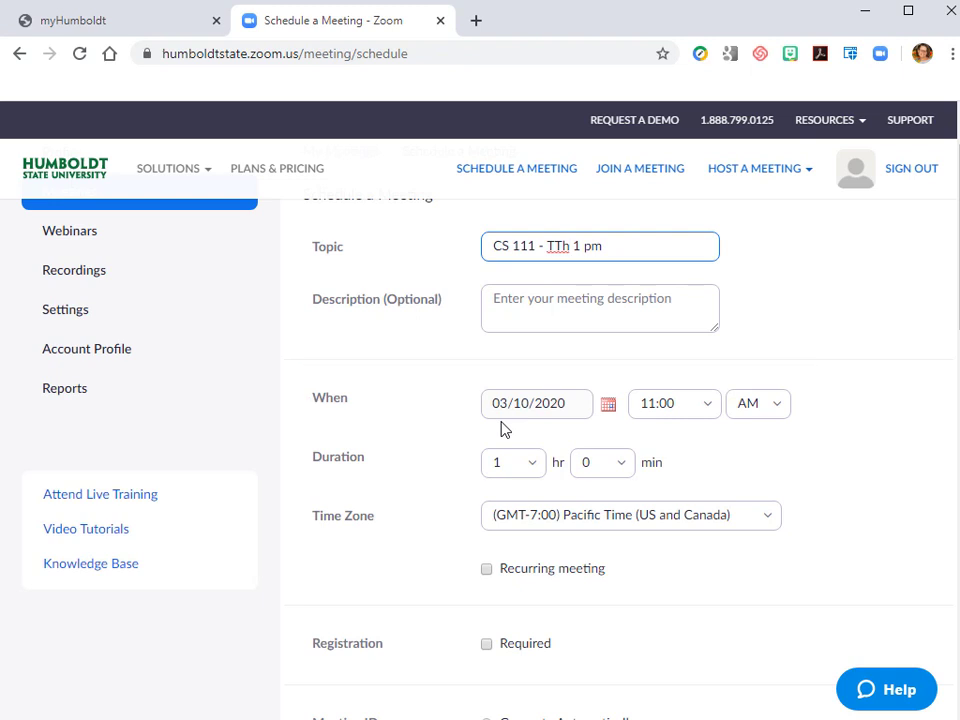
pyautogui.click(487, 570)
pyautogui.scroll(-2, 720, 561)
pyautogui.scroll(-2, 608, 257)
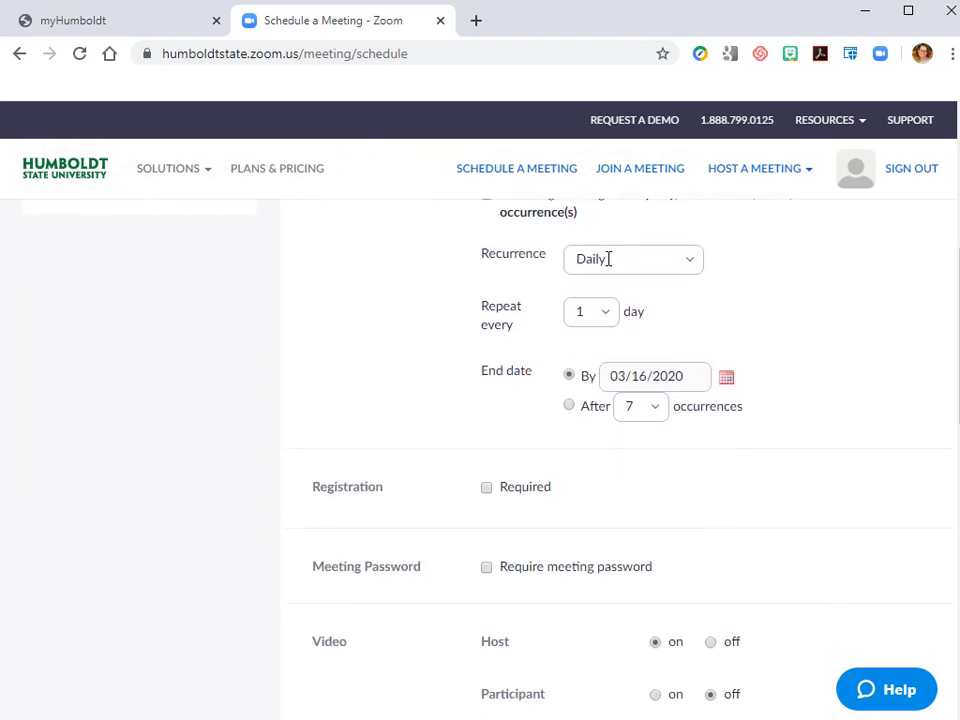
pyautogui.scroll(1, 649, 351)
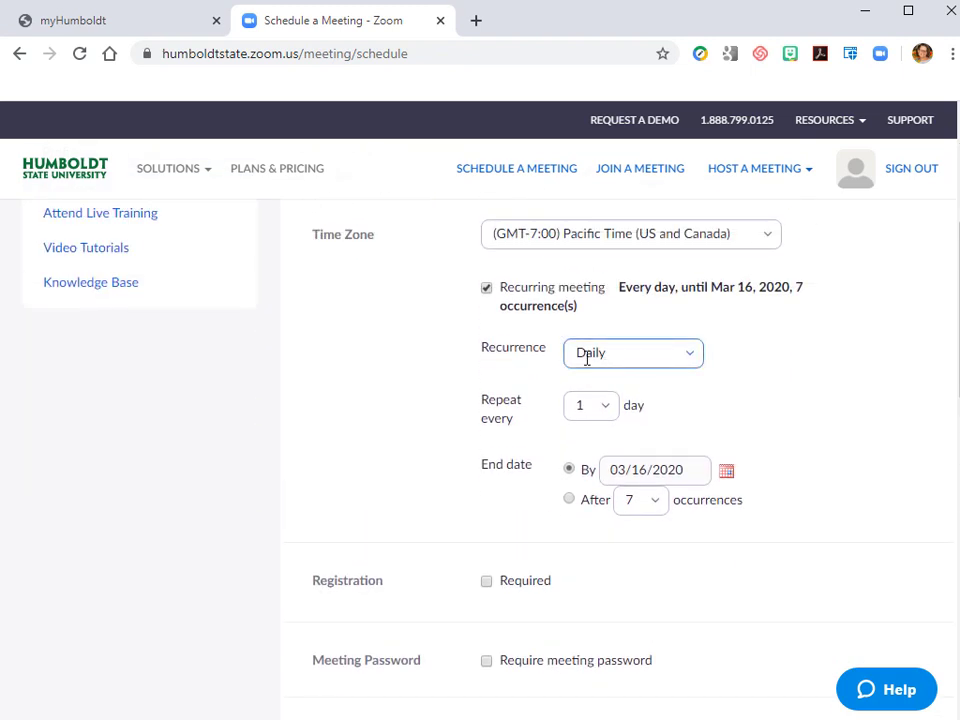
pyautogui.click(690, 362)
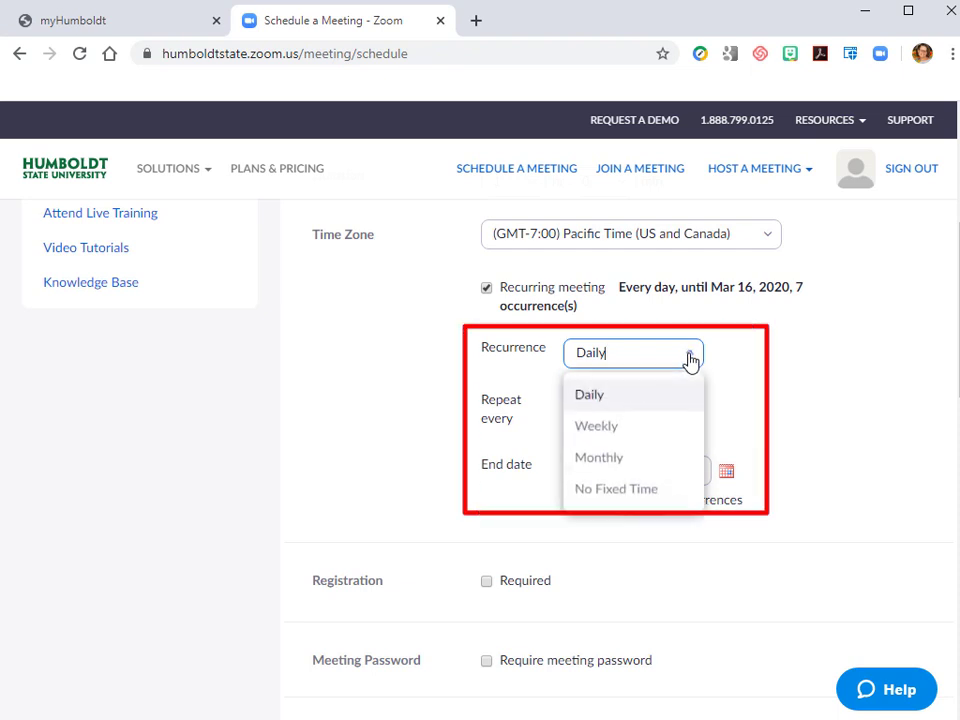
pyautogui.click(666, 490)
pyautogui.scroll(4, 826, 534)
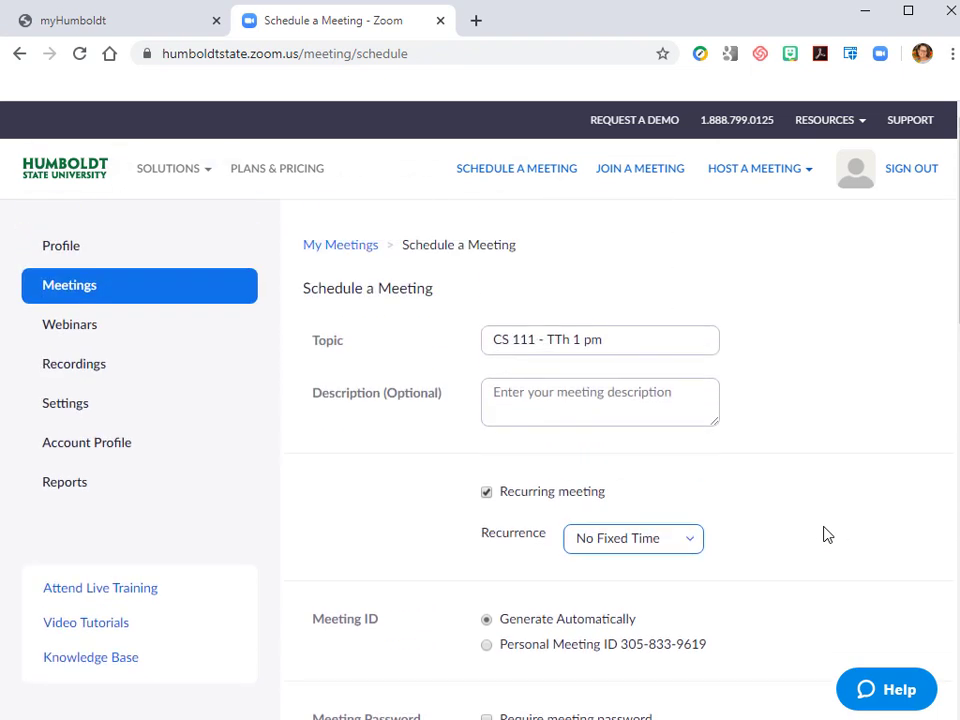
# Step: Set the meeting to record automatically in the cloud, with join before host enabled, and save it
pyautogui.scroll(-2, 826, 534)
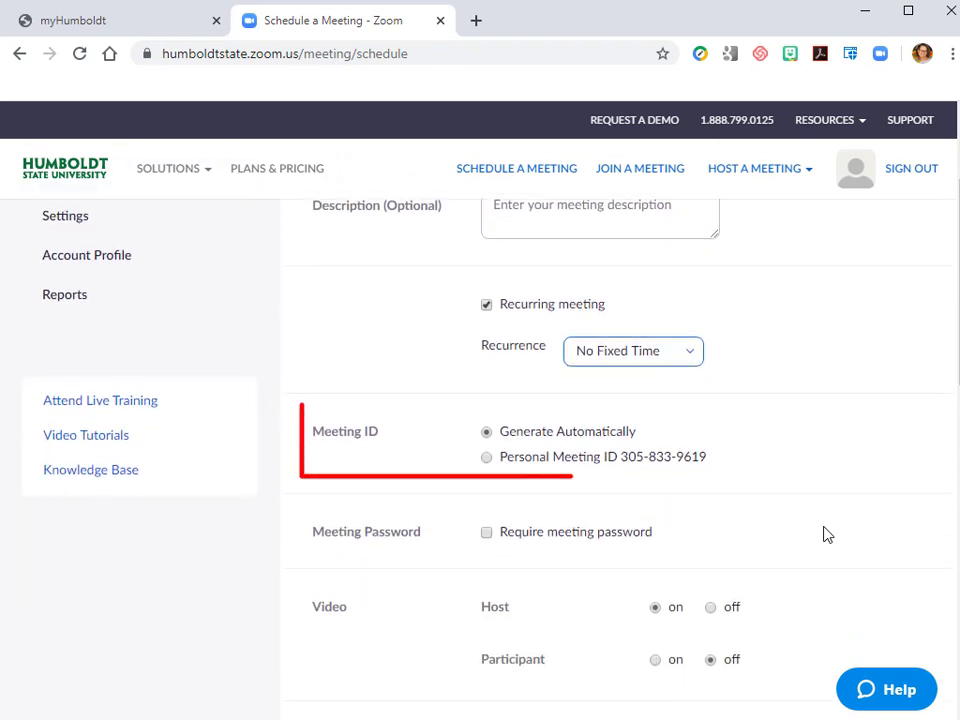
pyautogui.scroll(-2, 826, 534)
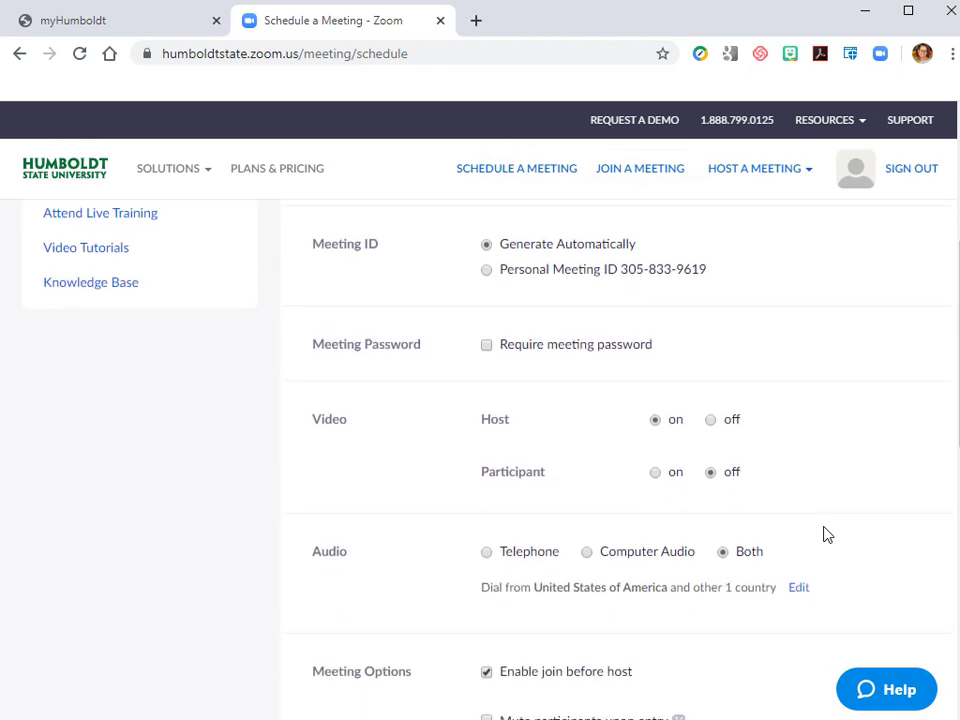
pyautogui.scroll(-3, 826, 534)
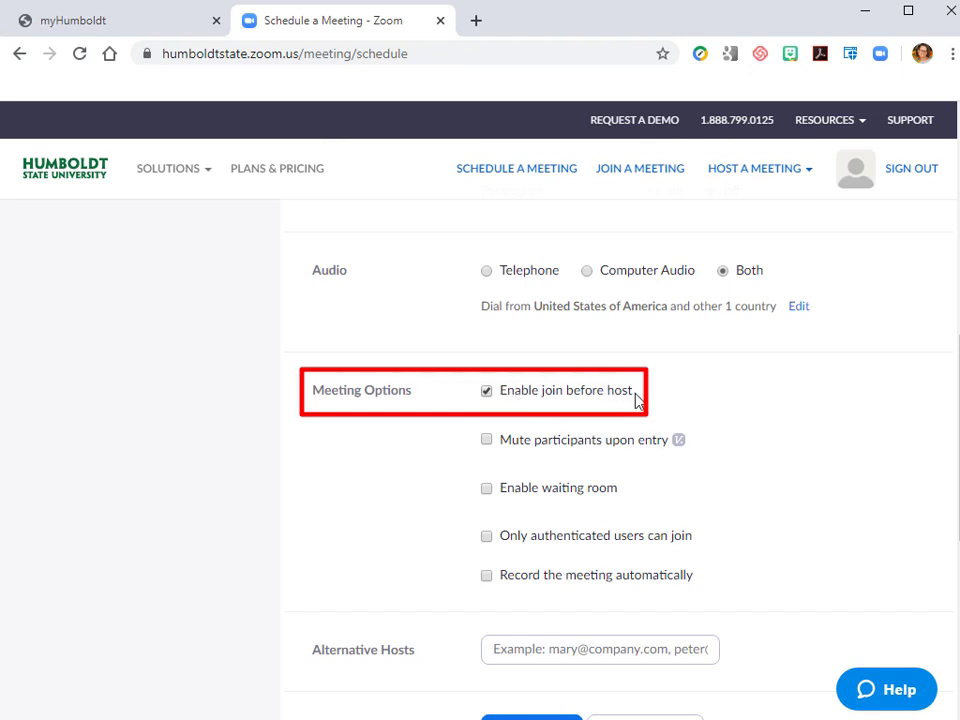
pyautogui.click(487, 394)
pyautogui.scroll(-1, 465, 452)
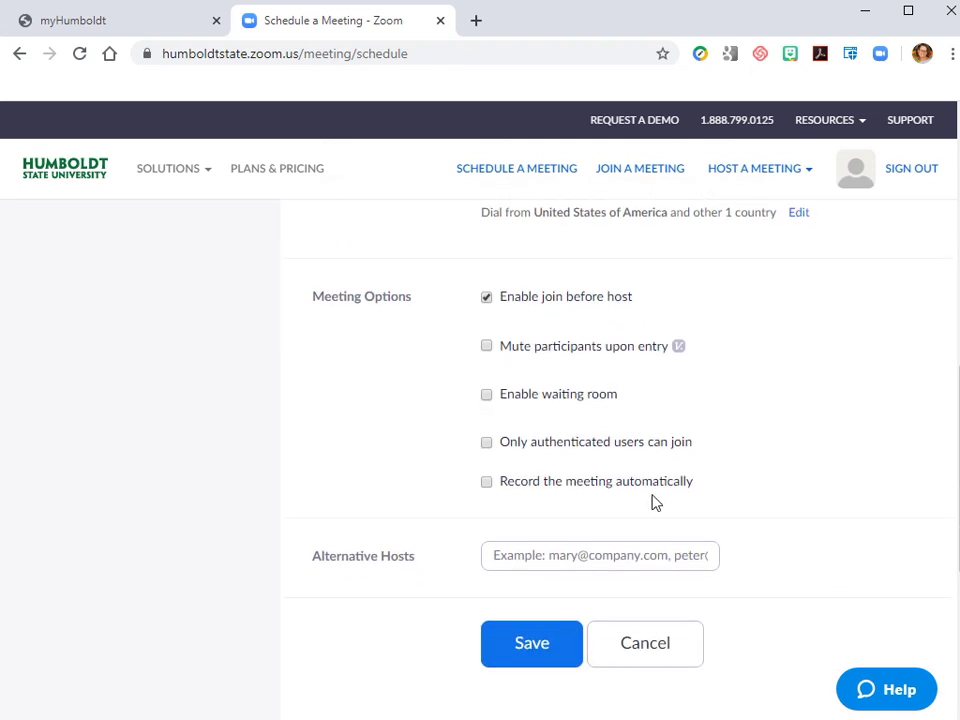
pyautogui.click(487, 483)
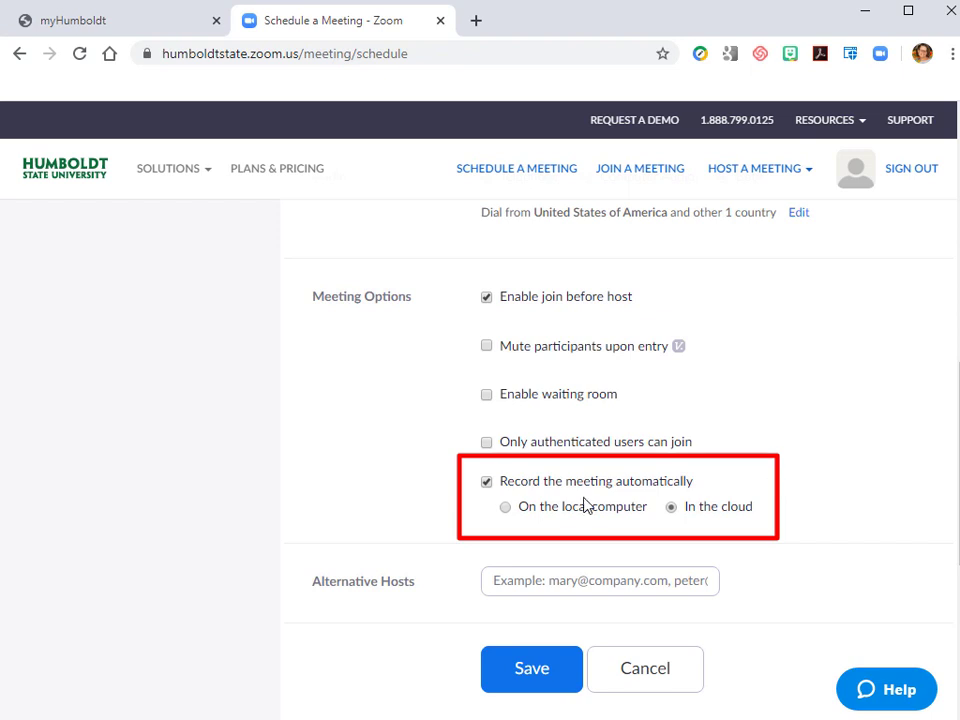
pyautogui.scroll(-2, 658, 532)
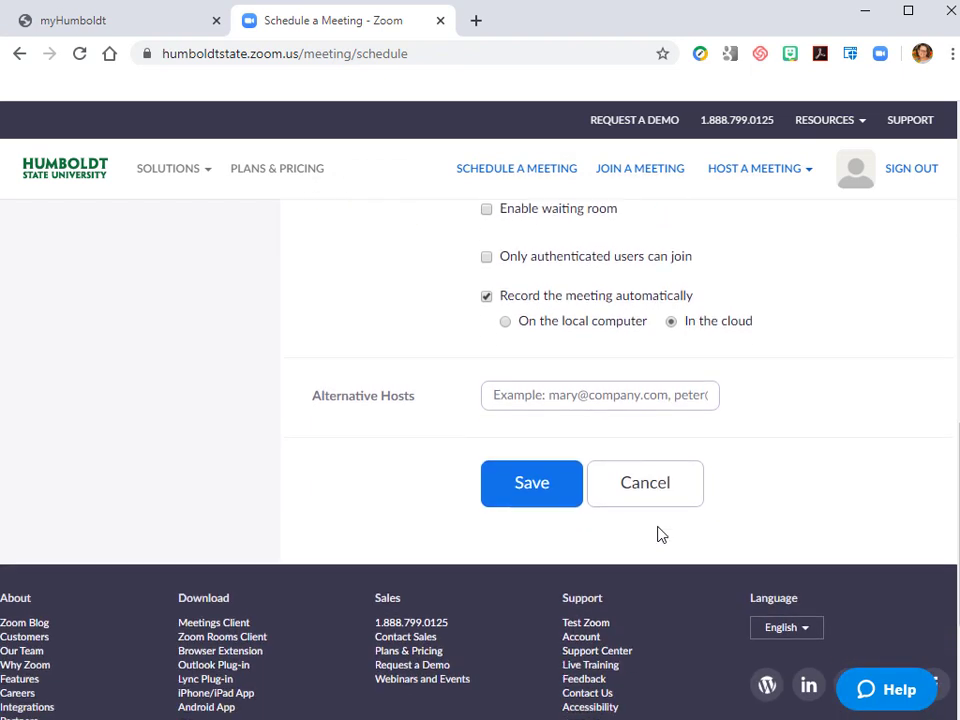
pyautogui.scroll(1, 527, 579)
pyautogui.click(528, 578)
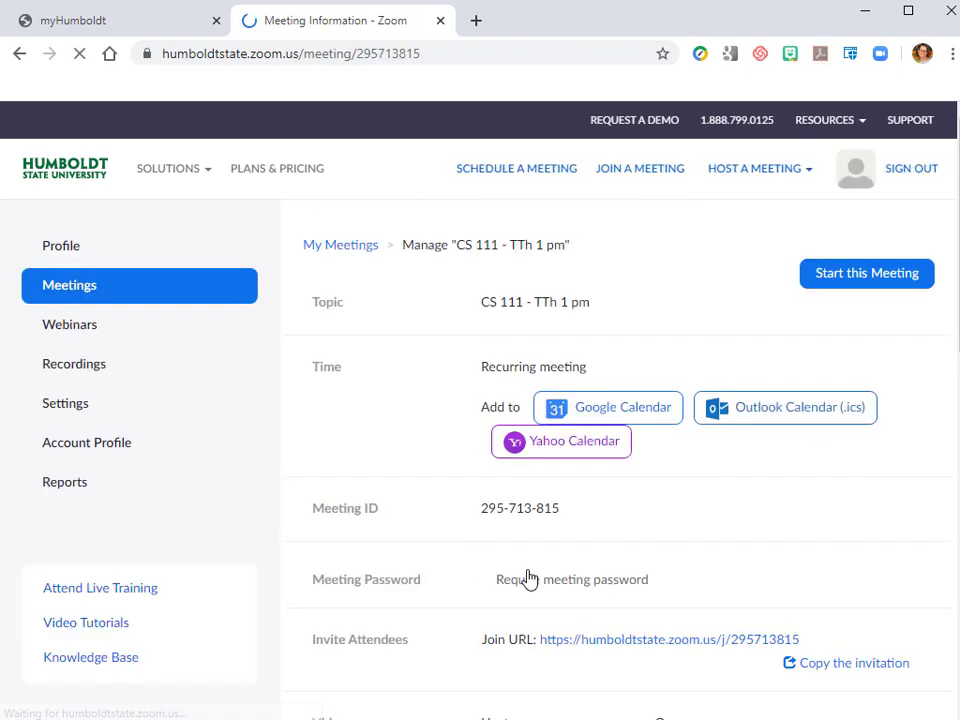
# Step: Examine the saved meeting's details, including its join URL, invitation option and meeting ID
pyautogui.scroll(-3, 628, 507)
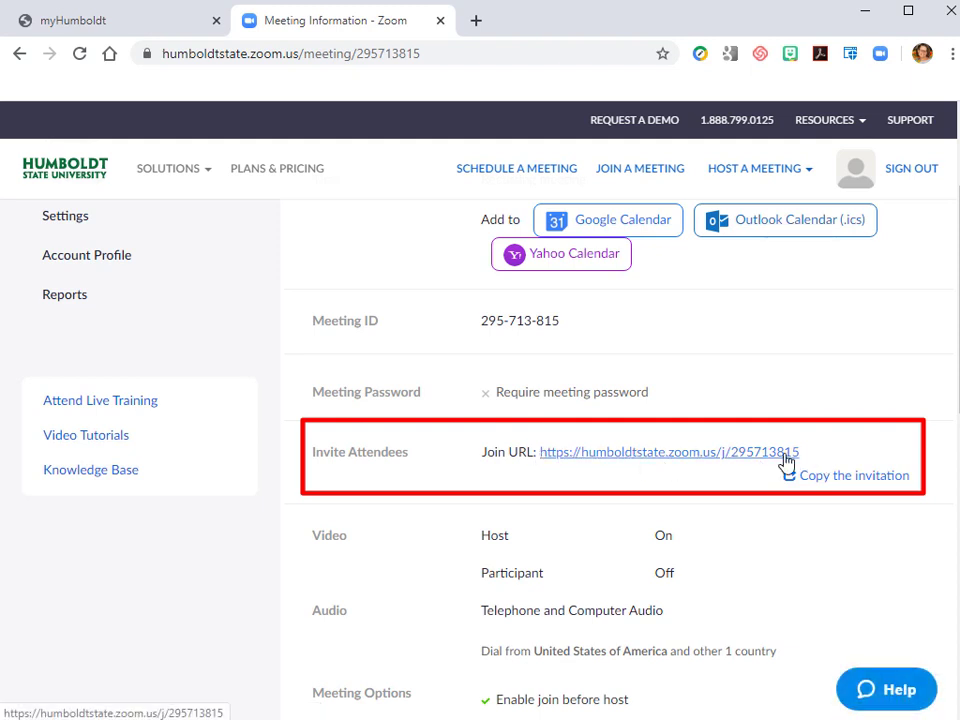
pyautogui.scroll(1, 702, 472)
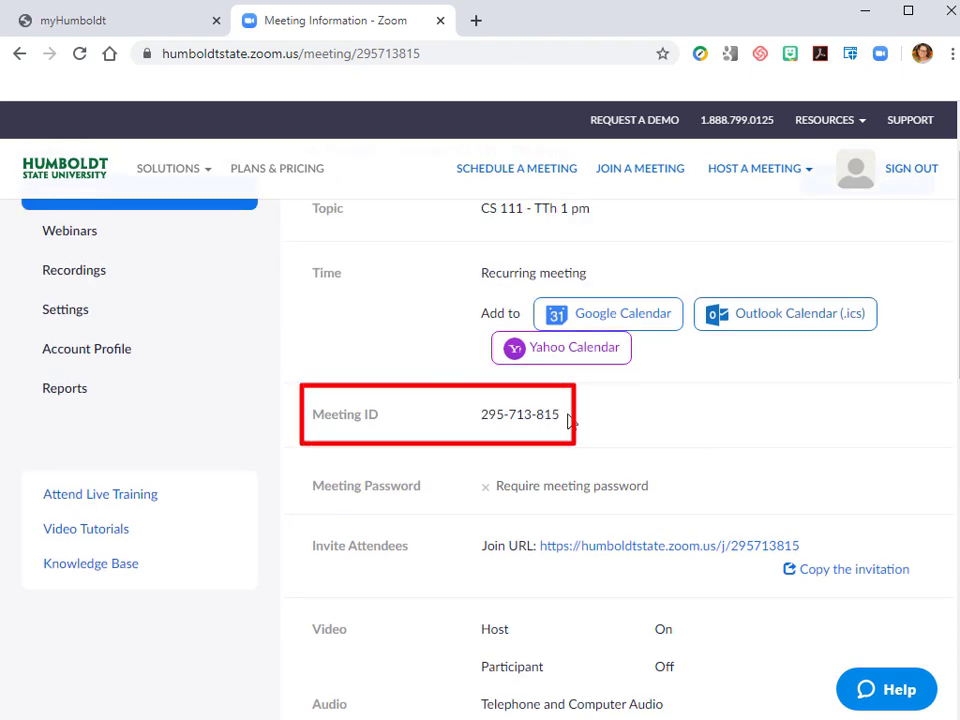
pyautogui.moveTo(568, 423); pyautogui.dragTo(478, 427)
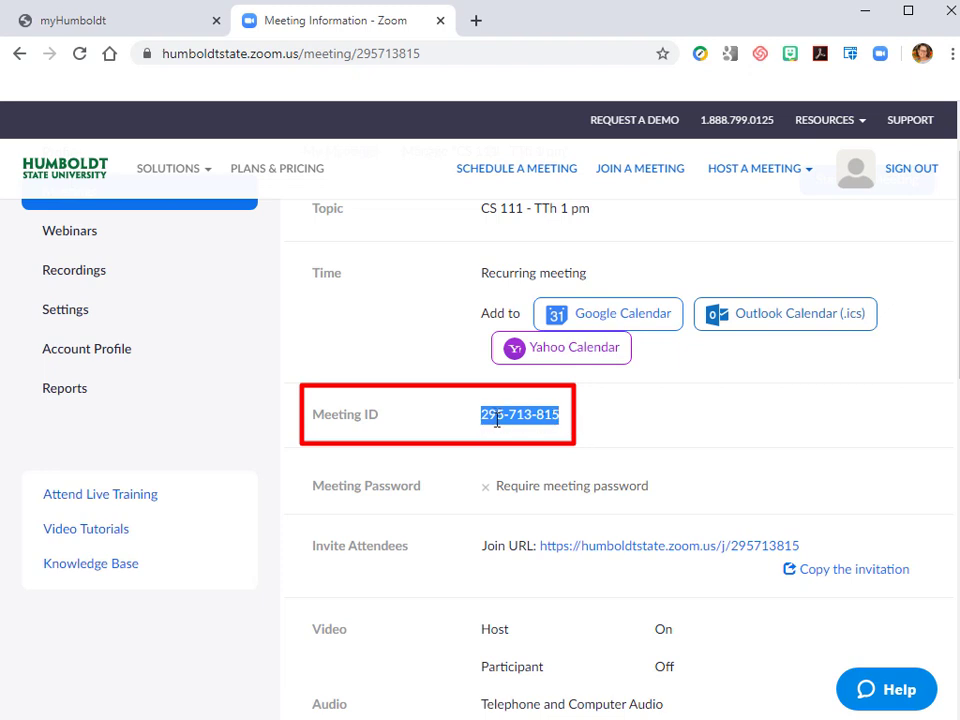
pyautogui.click(572, 423)
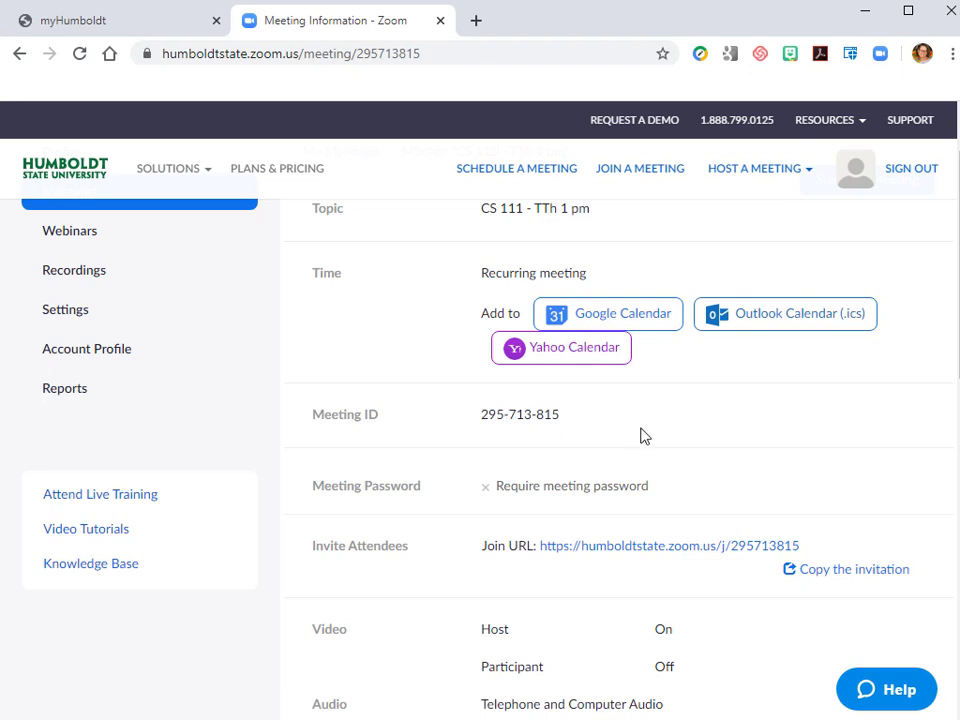
pyautogui.scroll(2, 641, 435)
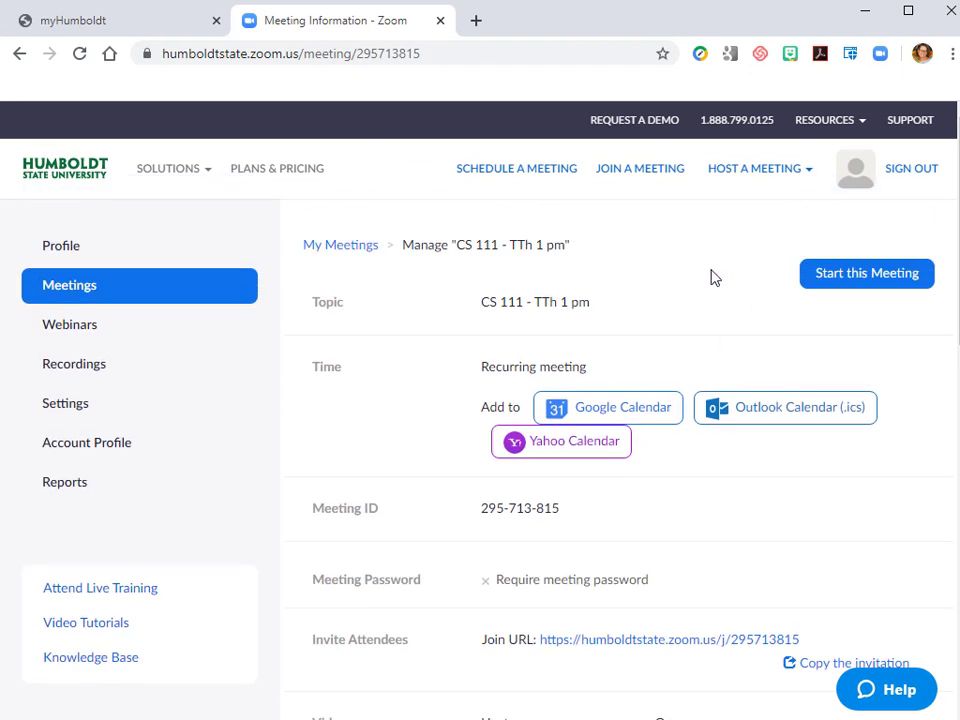
pyautogui.scroll(-1, 842, 604)
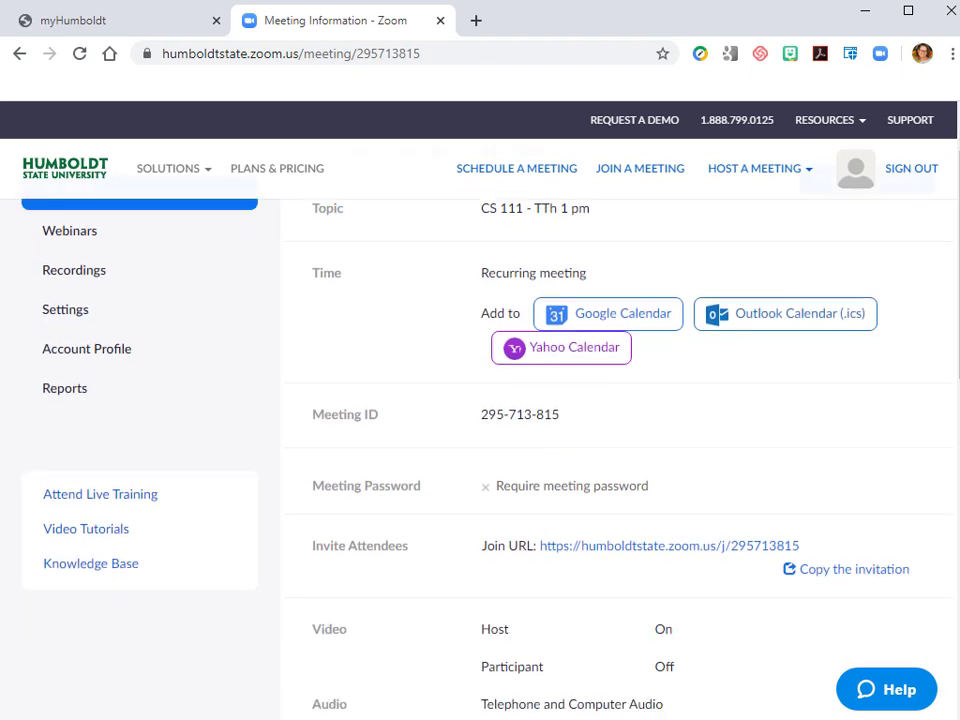